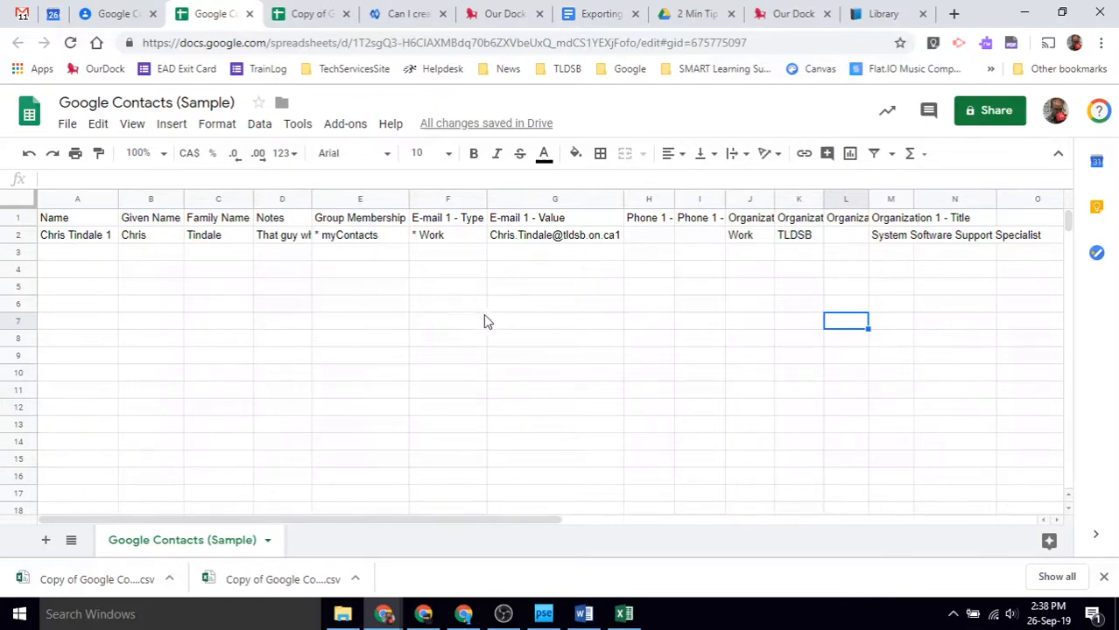
Switch to the Copy of Google Contacts (Sample) spreadsheet and examine its Given Name, Family Name and E-mail 1 - Value columns
click(308, 14)
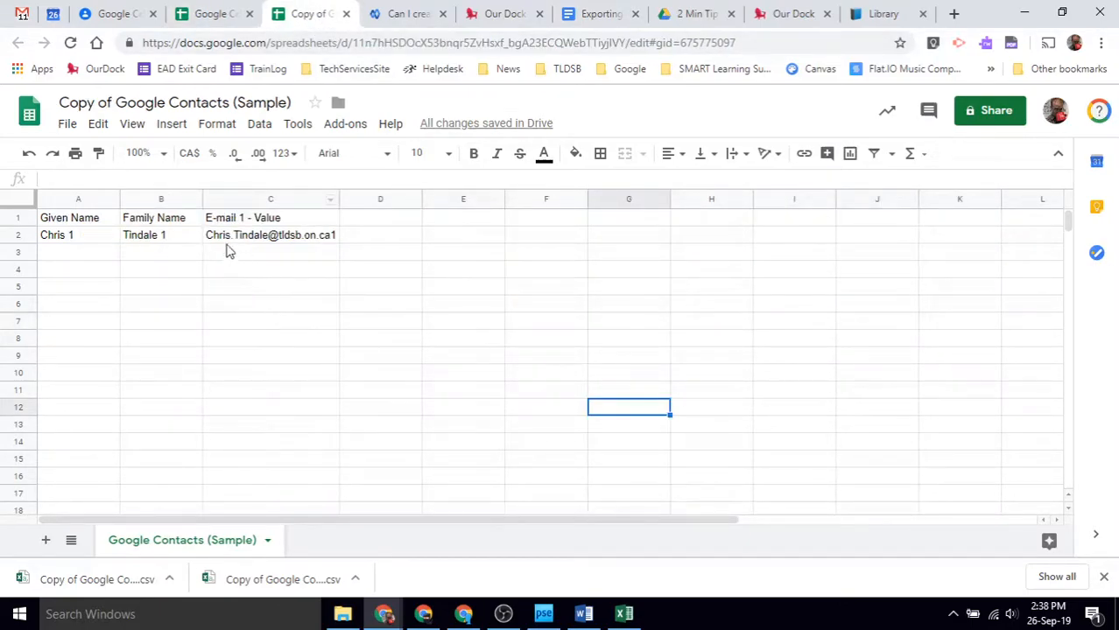
drag(103, 222, 245, 219)
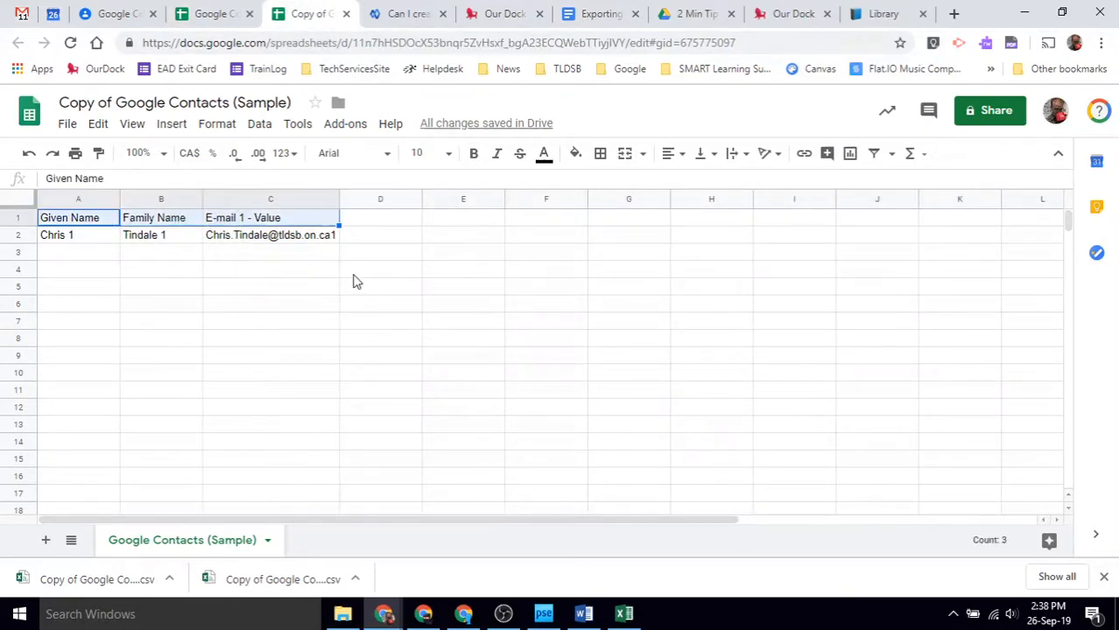
click(286, 271)
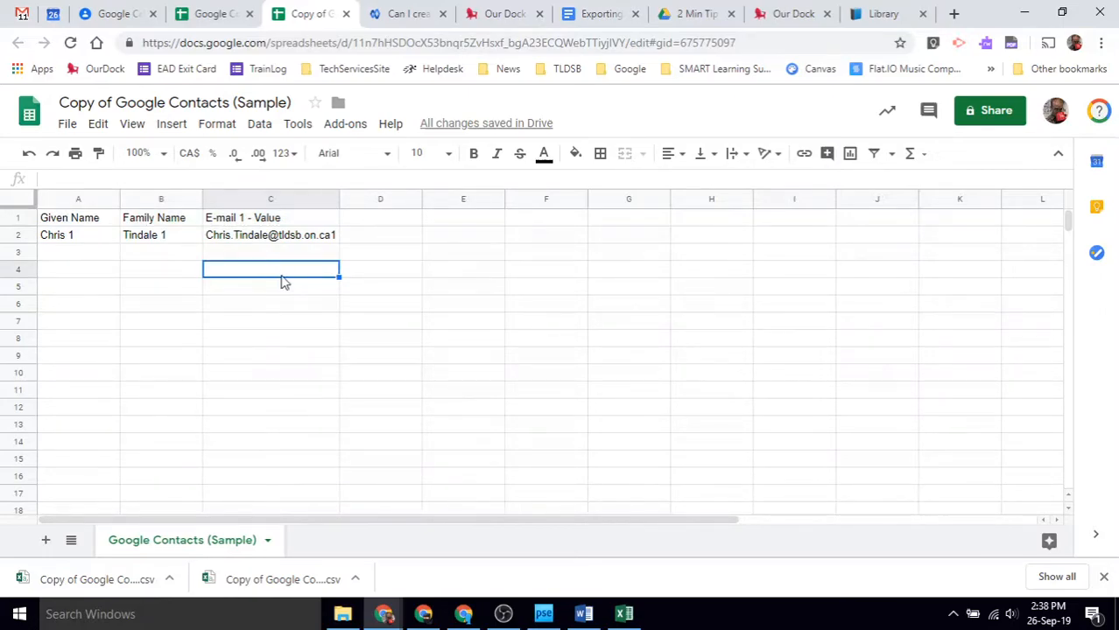
click(96, 226)
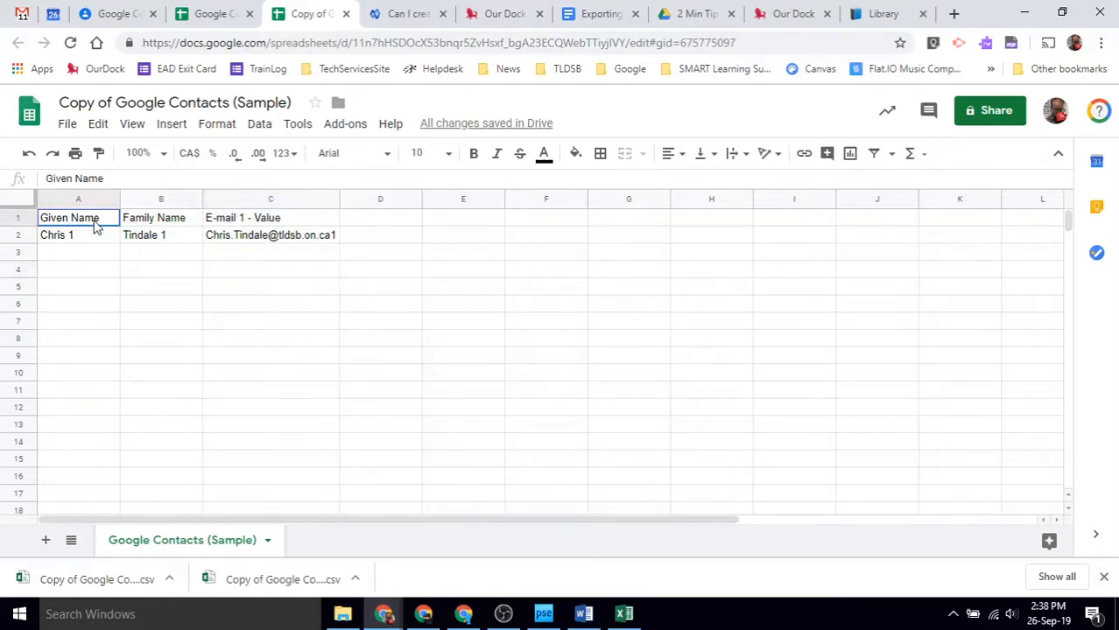
click(175, 227)
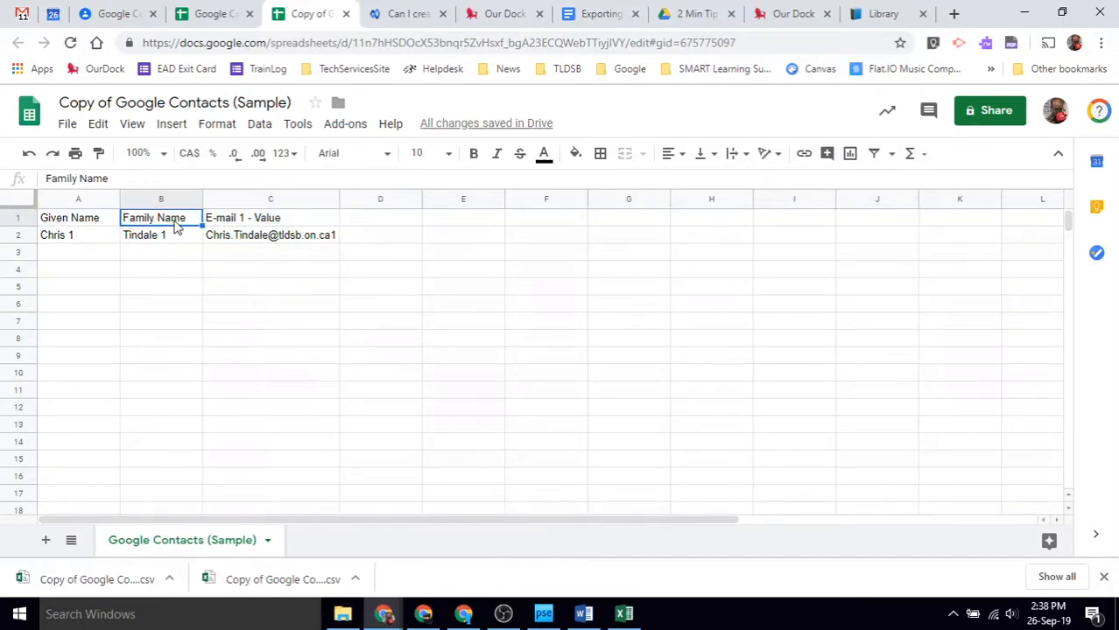
click(244, 221)
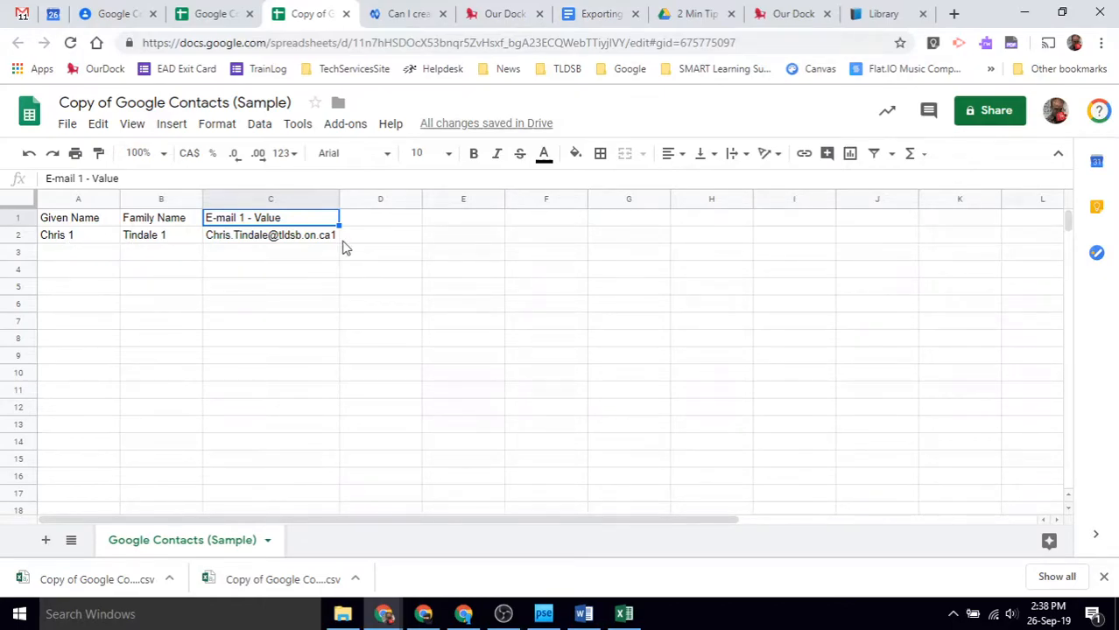
drag(302, 238, 306, 439)
click(307, 426)
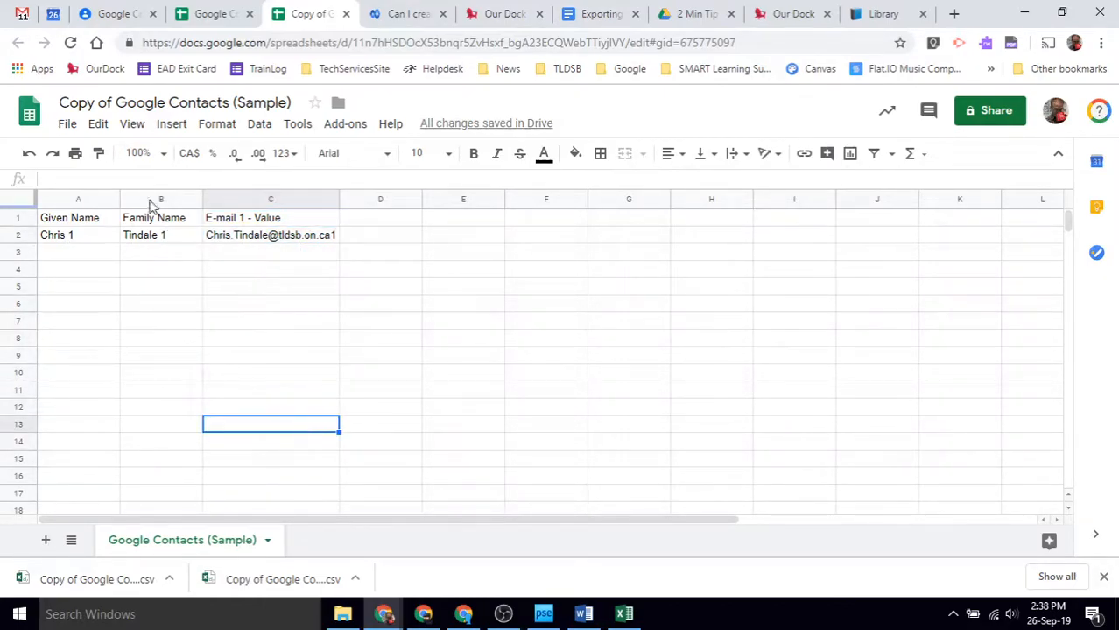
Fill the sample contact in A2:C2 down as a series through row 10
drag(110, 242, 336, 381)
click(387, 292)
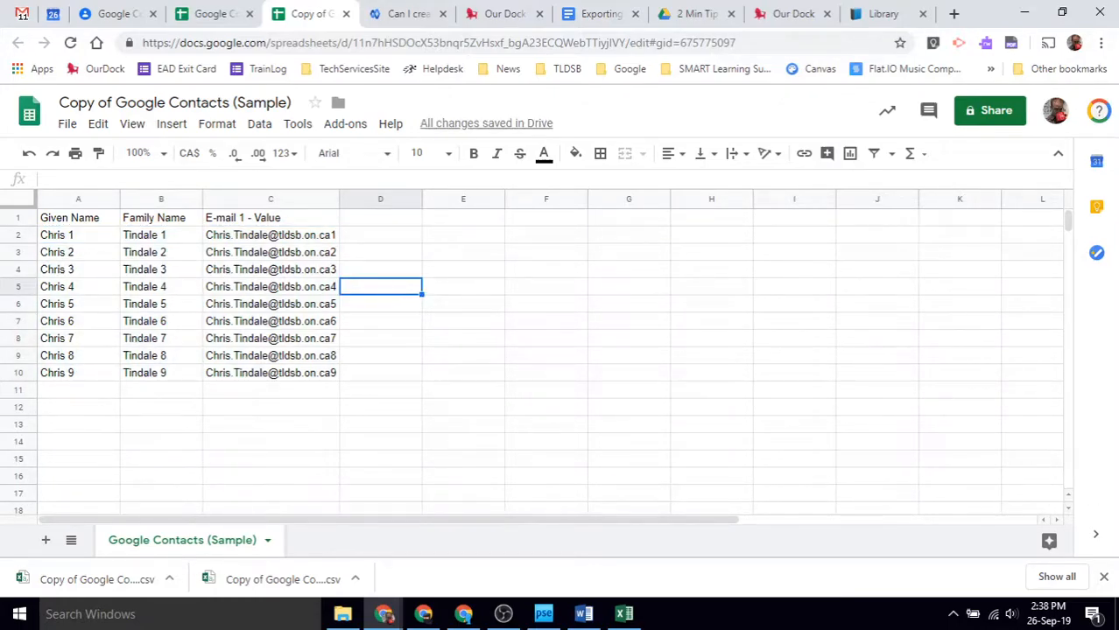
Dismiss the earlier downloads and download the current sheet as comma-separated values (.csv)
click(1104, 580)
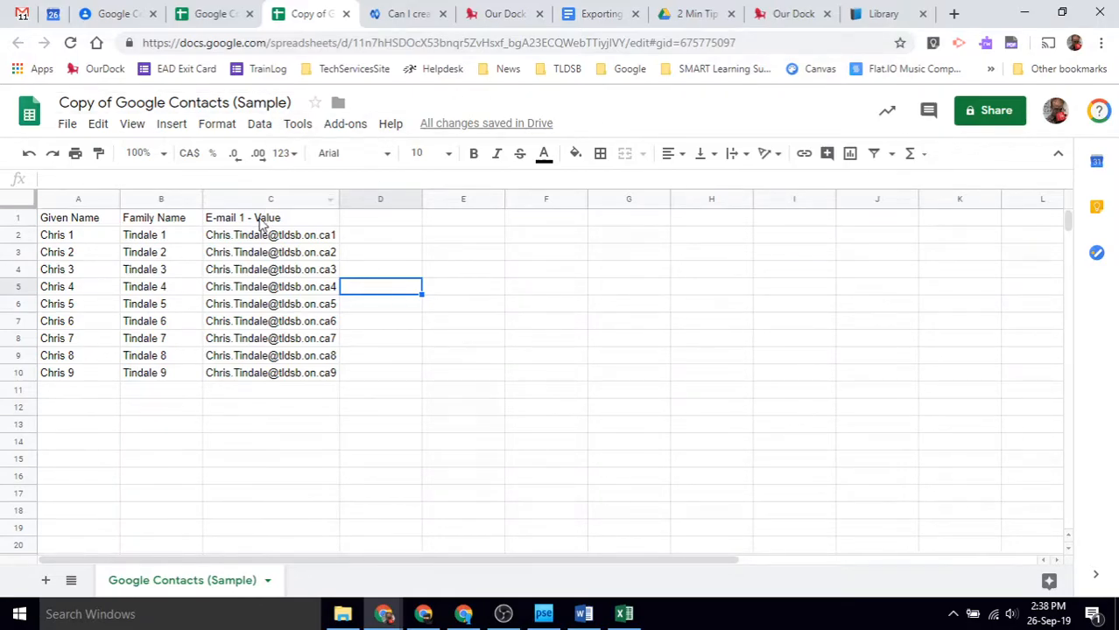
click(68, 127)
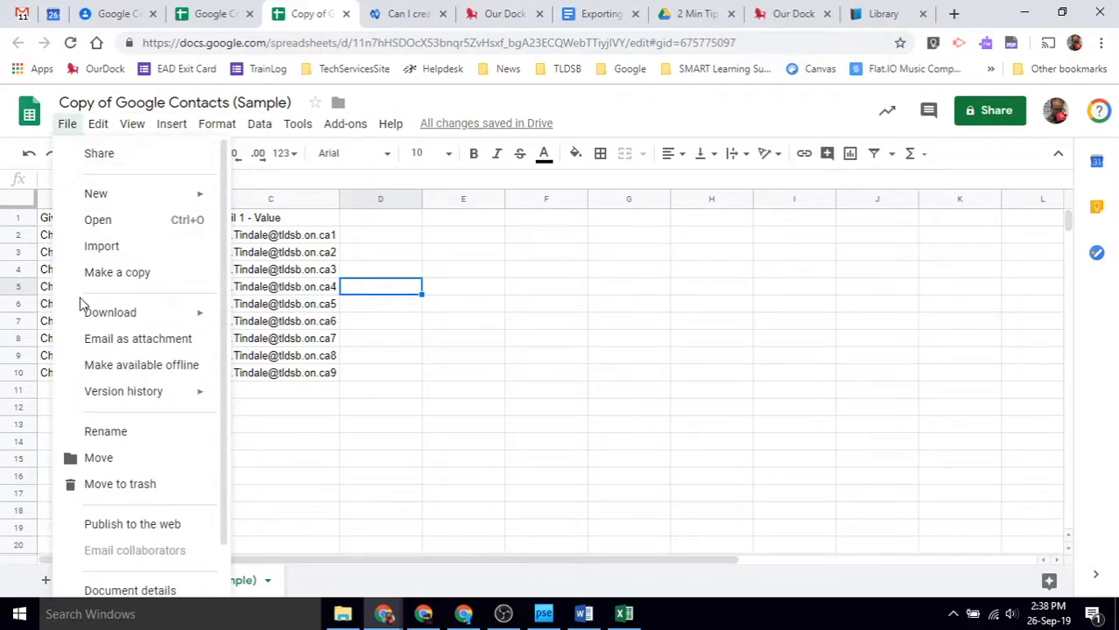
mouse_move(85, 315)
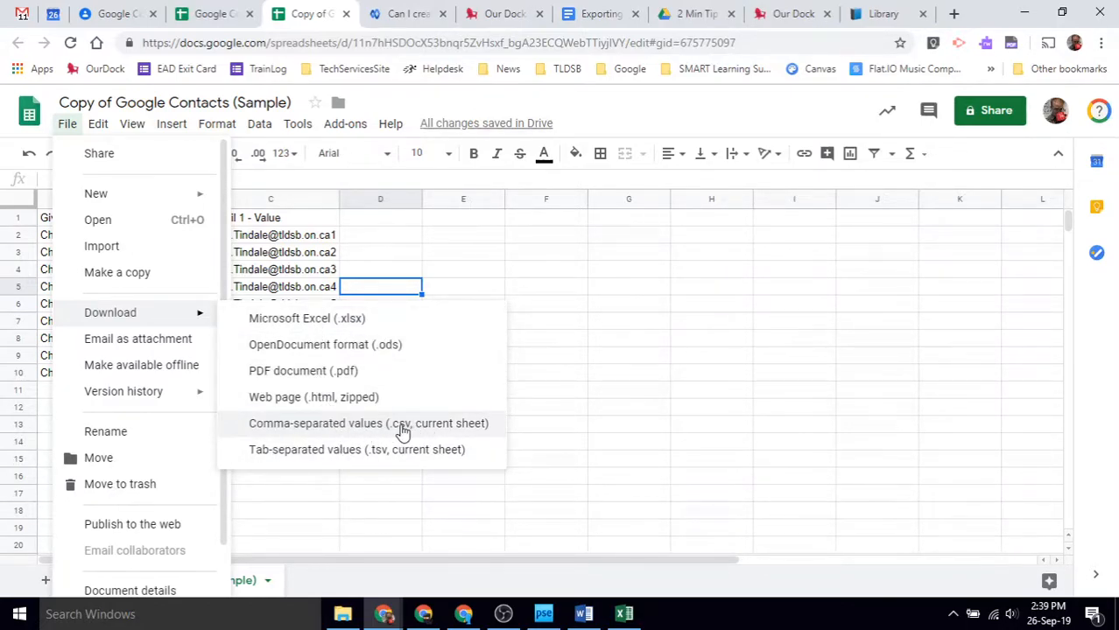
click(337, 426)
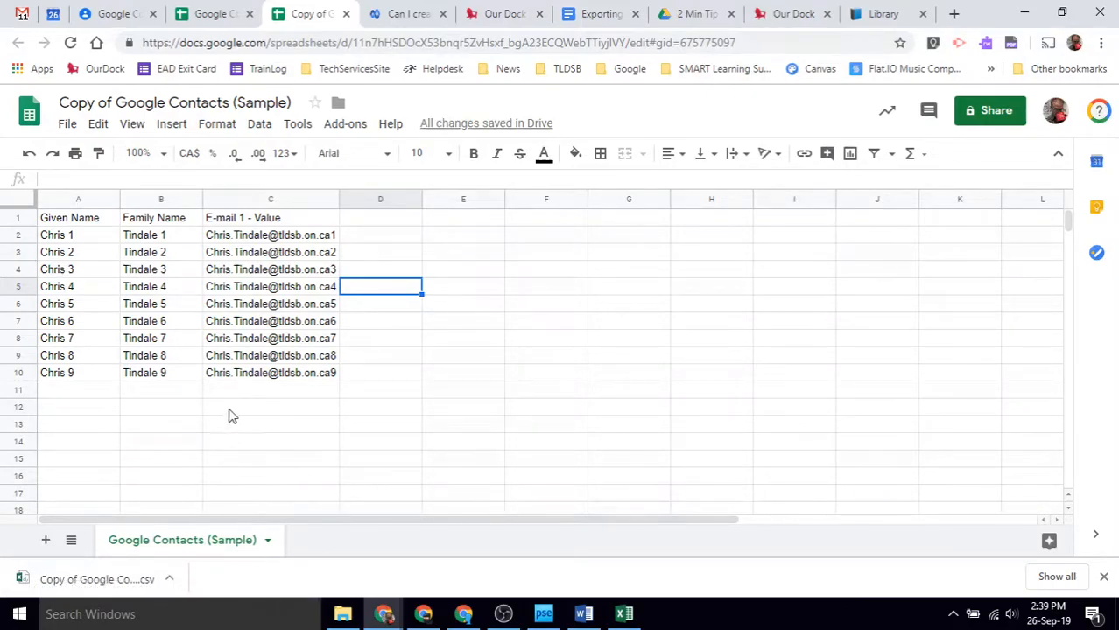
In Google Contacts, import Copy of Google Contacts (Sample) - Google Contacts (Sample) (1).csv from the Downloads folder
click(112, 13)
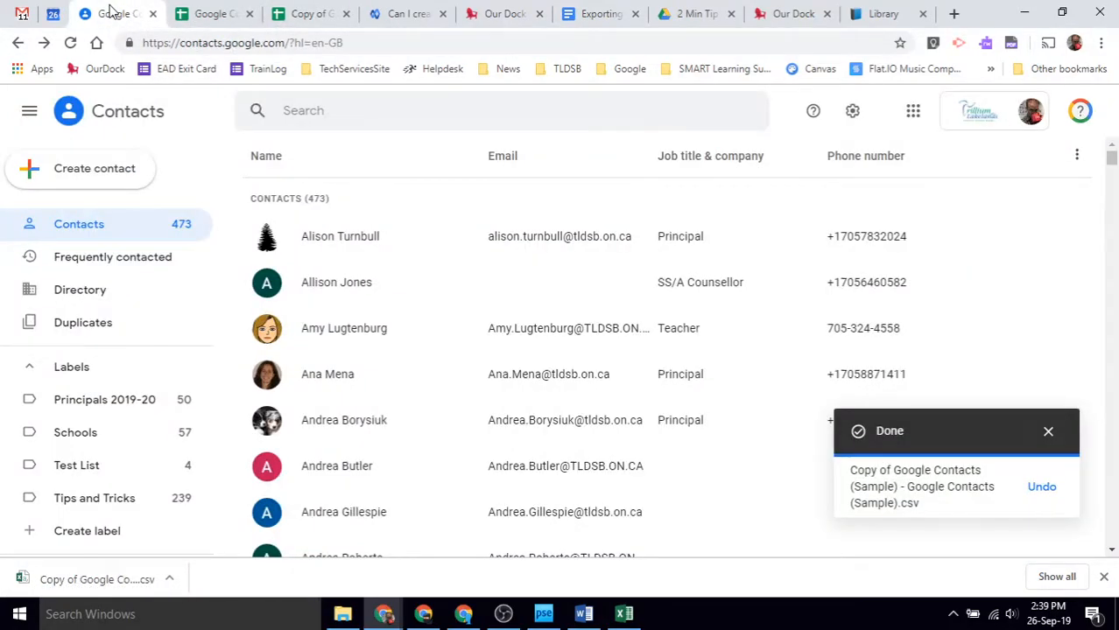
drag(223, 177, 220, 287)
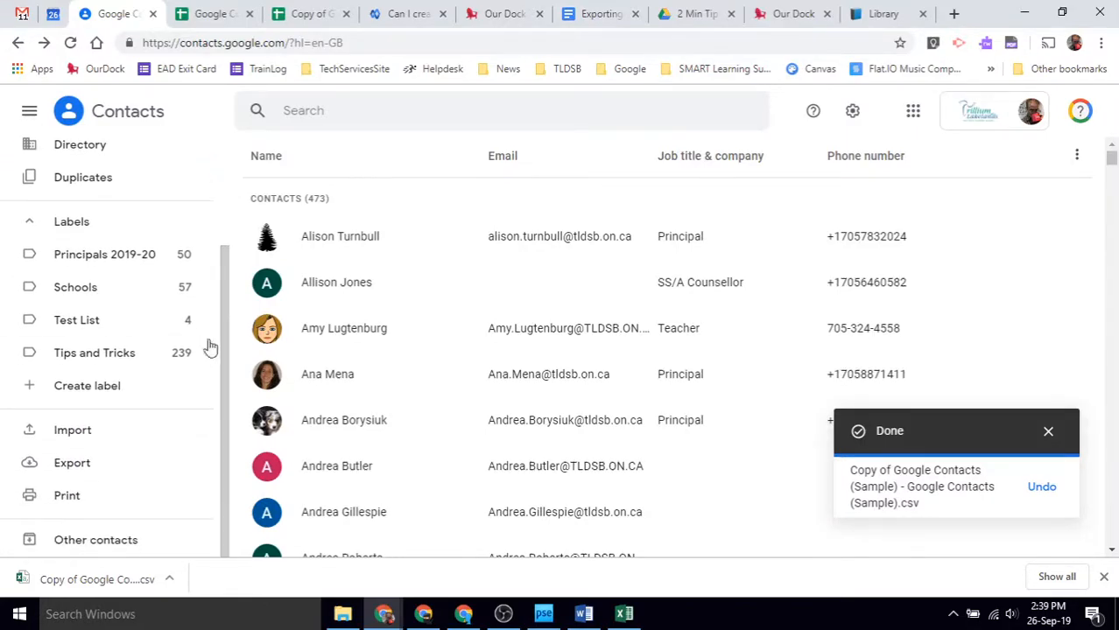
click(61, 430)
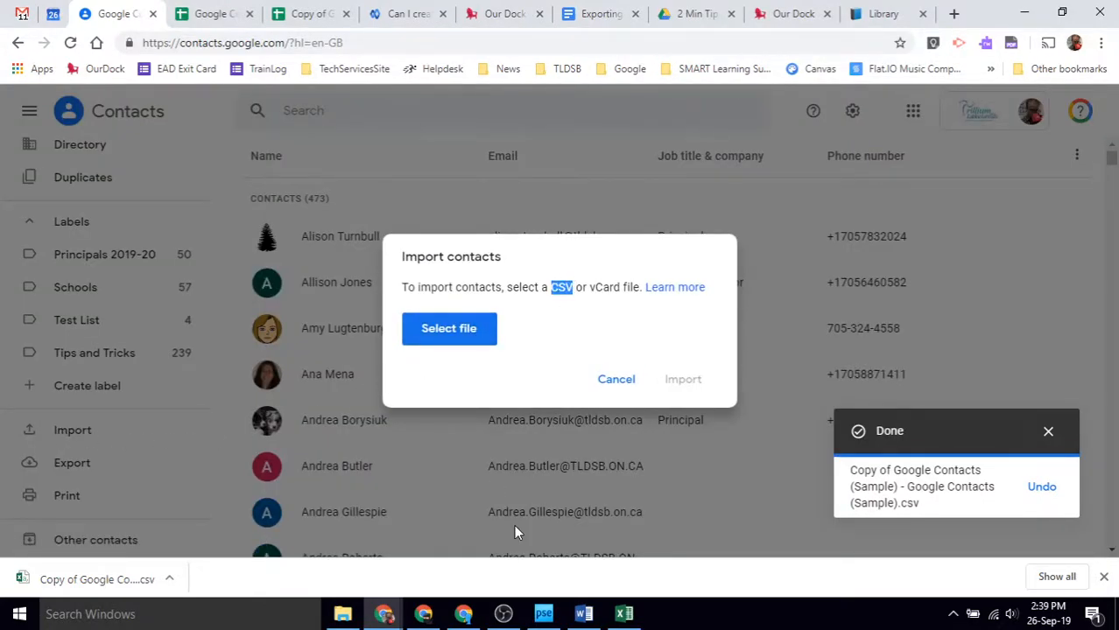
click(446, 338)
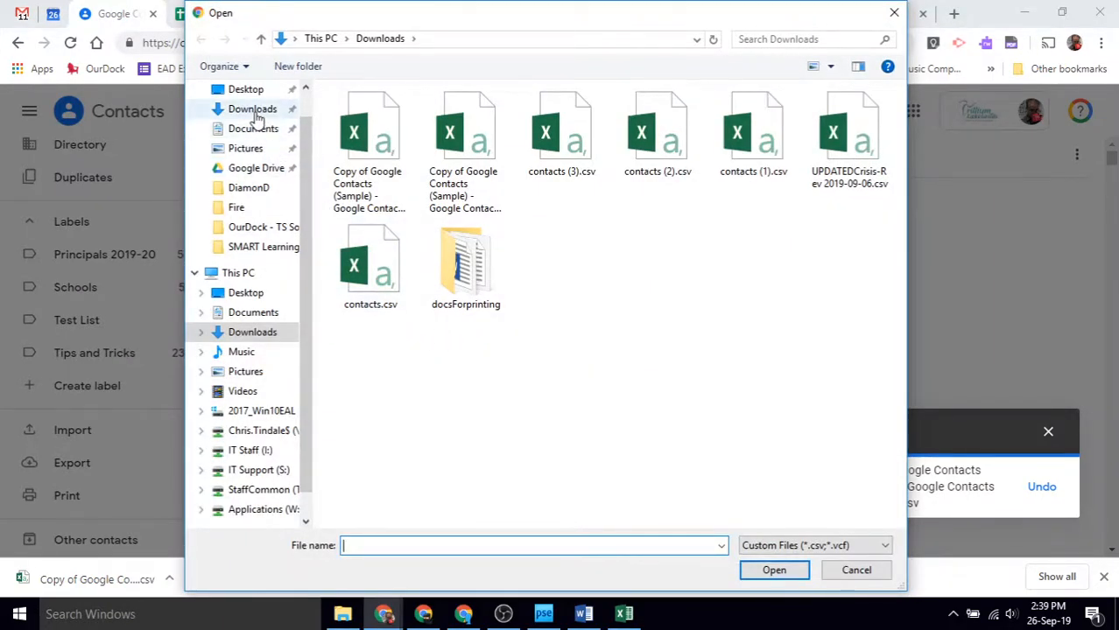
click(251, 111)
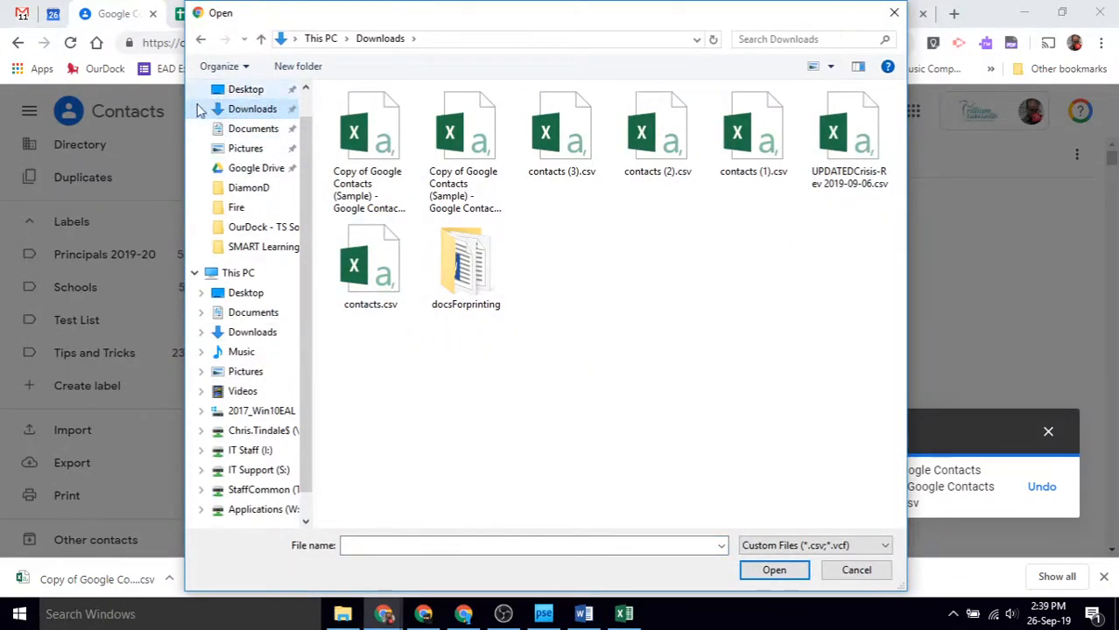
scroll(200, 104, up, 1)
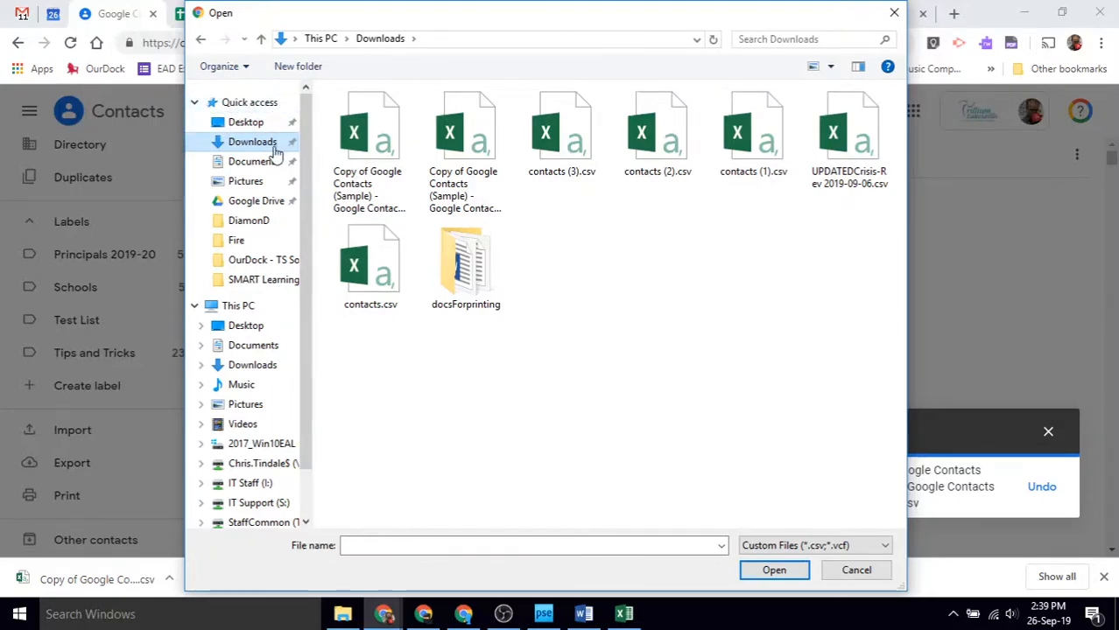
click(372, 127)
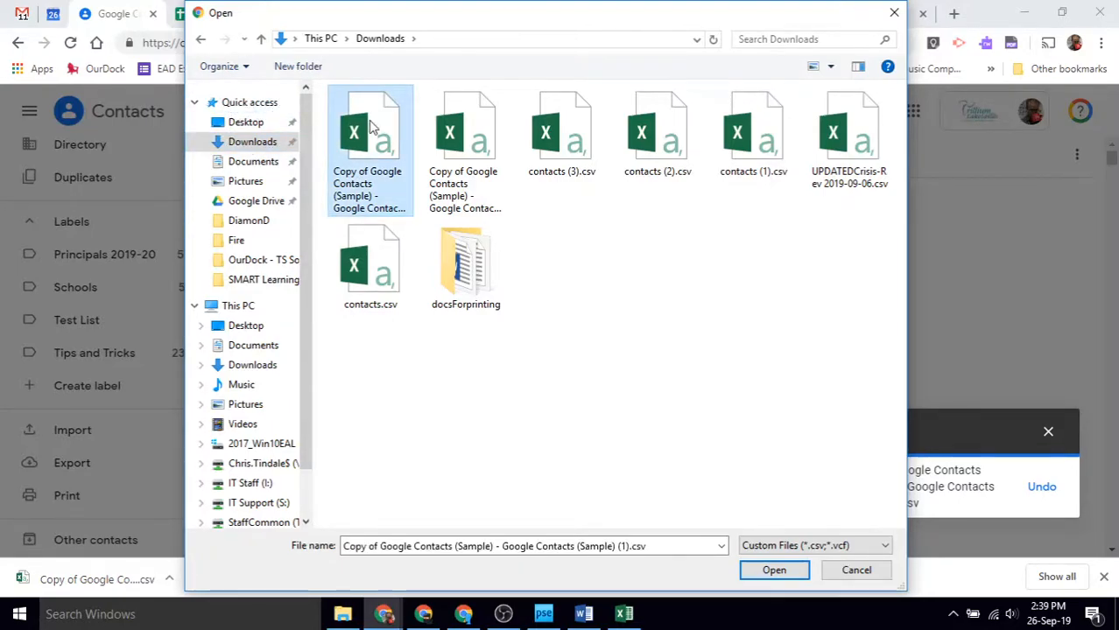
click(746, 570)
click(683, 382)
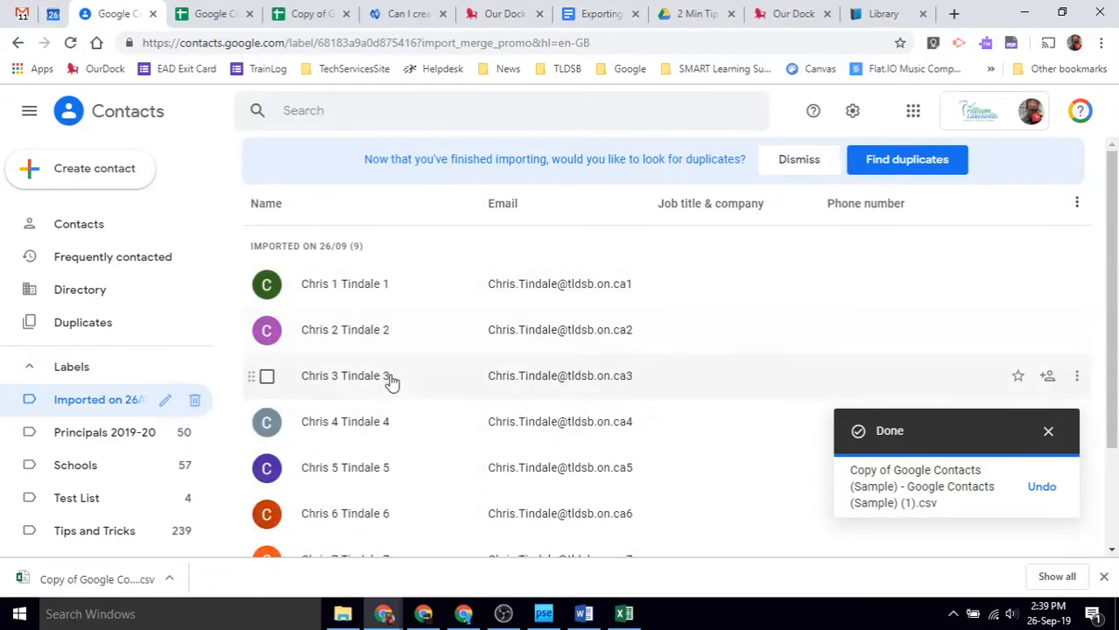
Review the imported contacts and rename their label from the import as Parents 2019-2020
scroll(623, 448, down, 2)
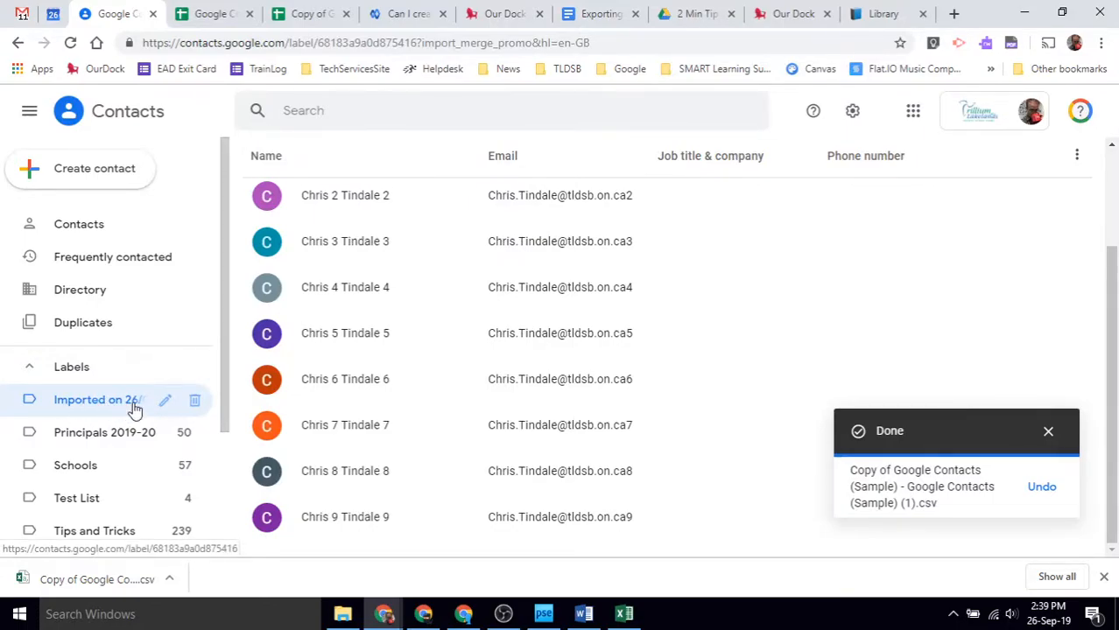
click(164, 402)
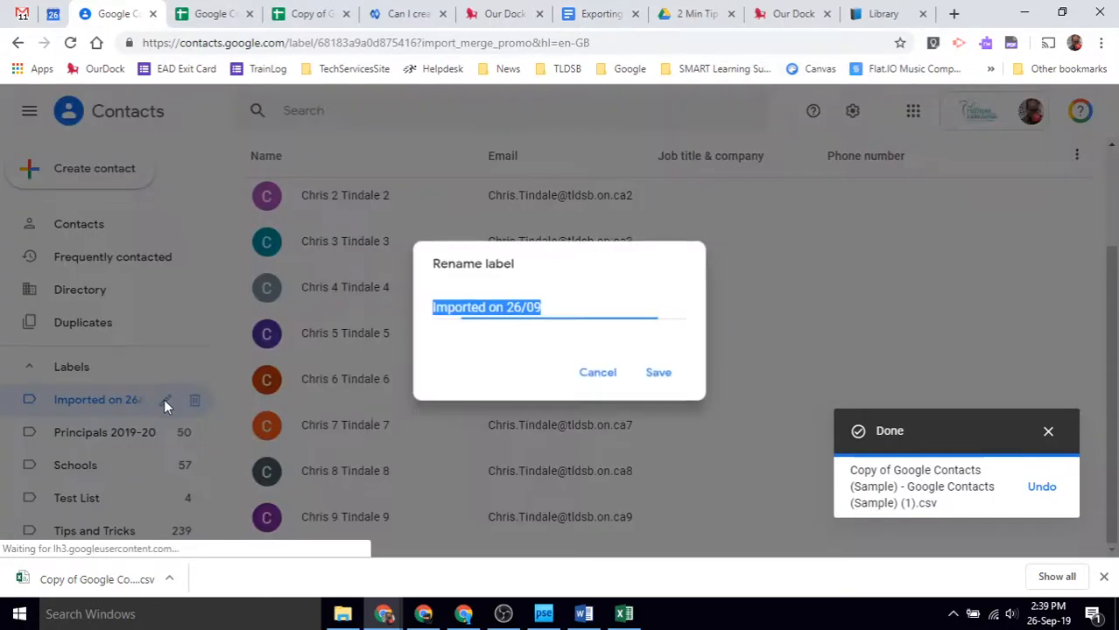
click(543, 307)
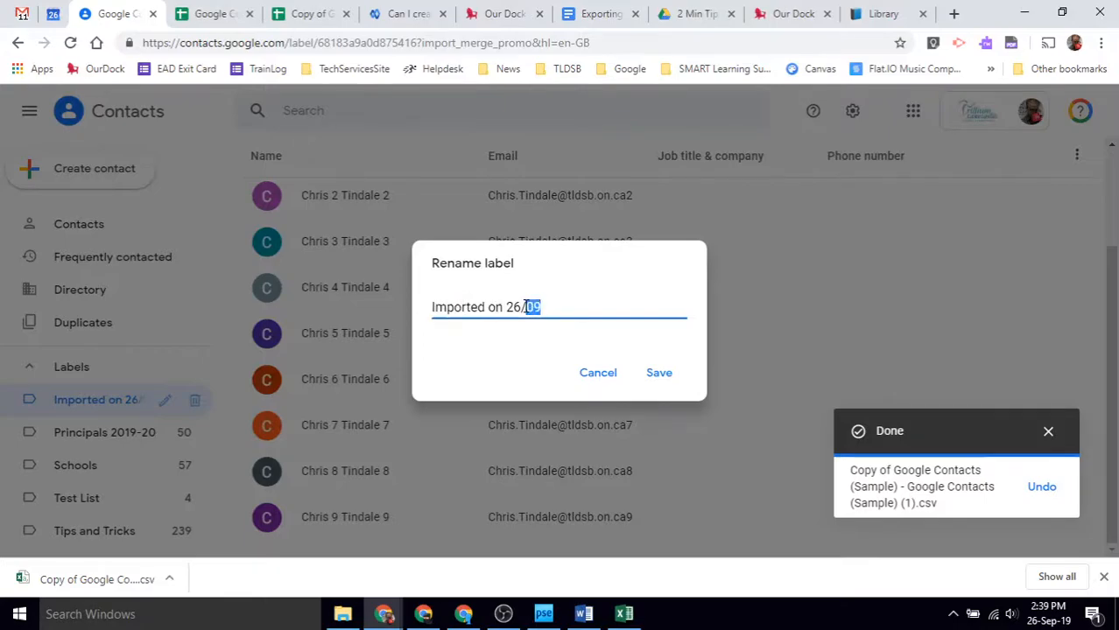
drag(516, 307, 429, 307)
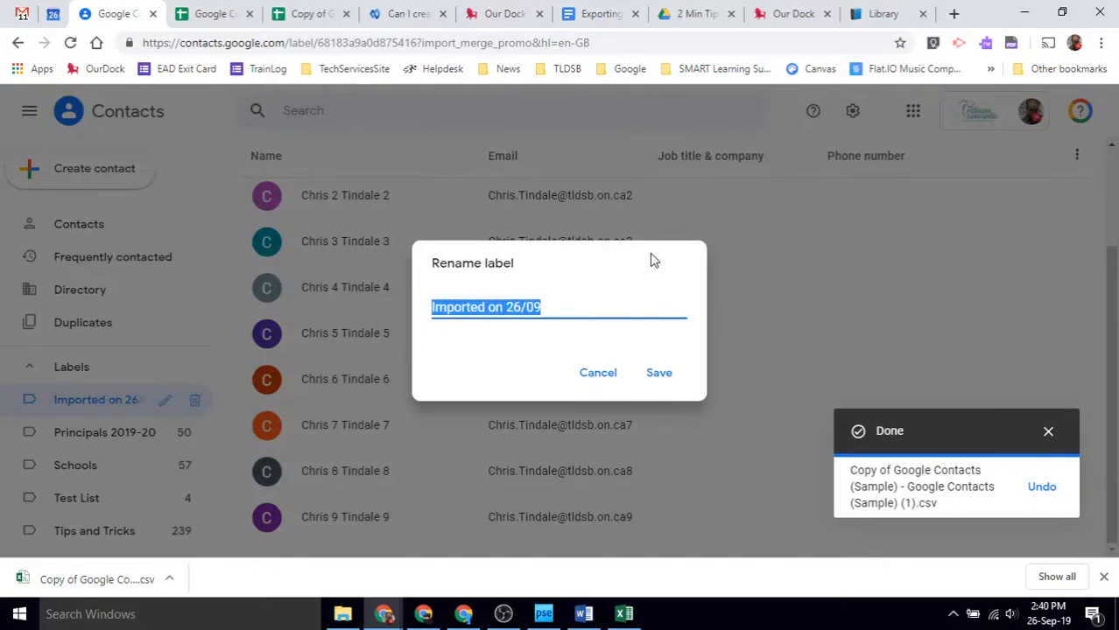
text(Parents 2019-2020)
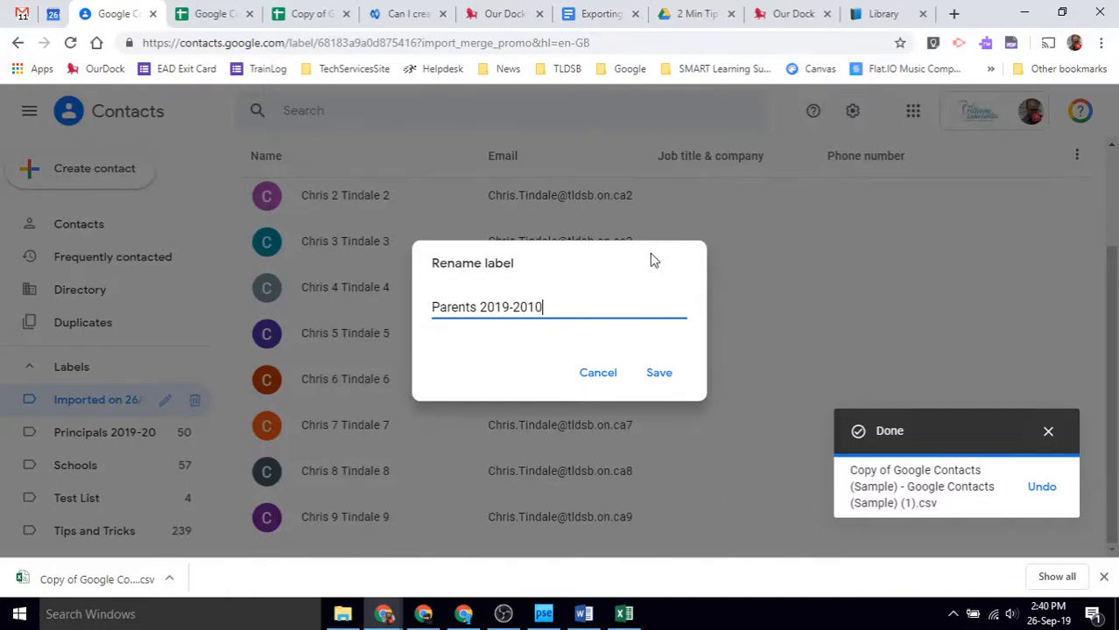
click(657, 372)
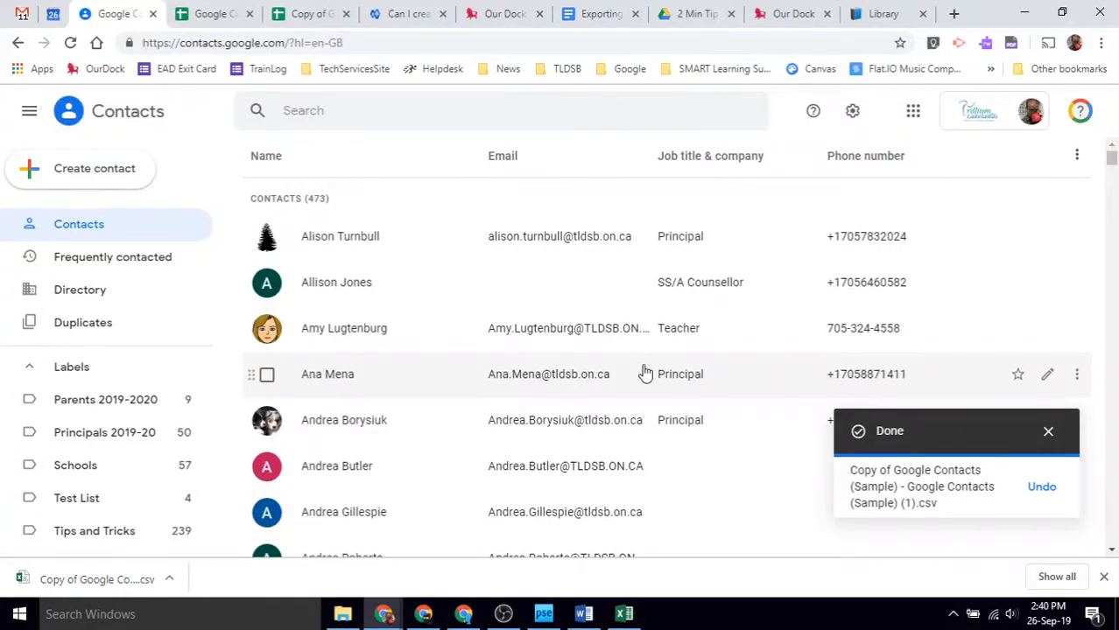
Open the Parents 2019-2020 label and select all of its contacts
click(102, 400)
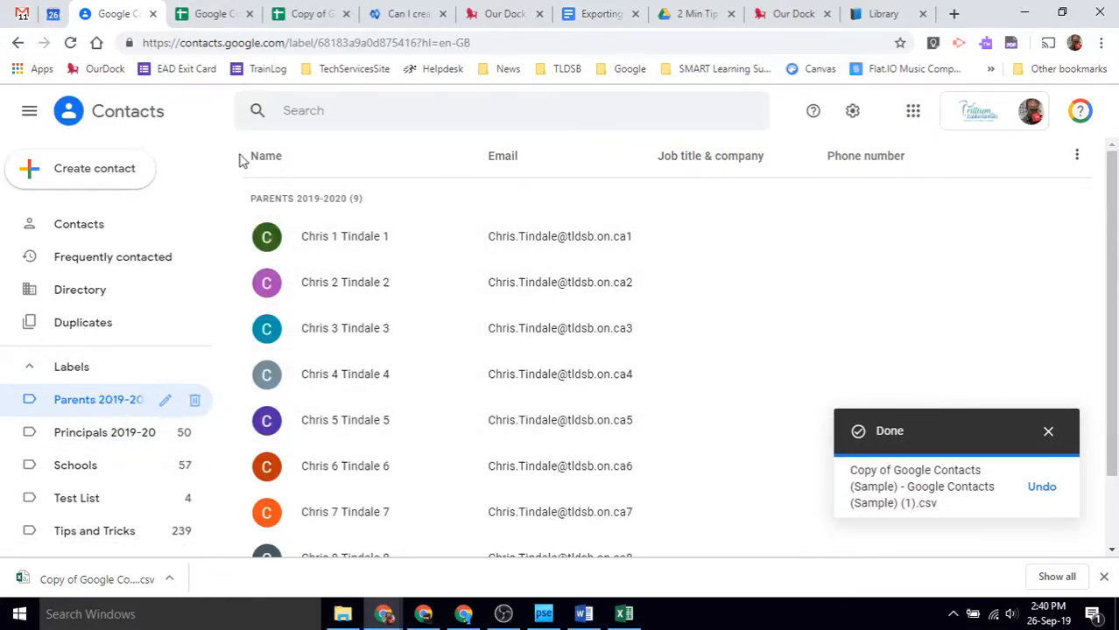
click(267, 240)
click(260, 157)
click(266, 239)
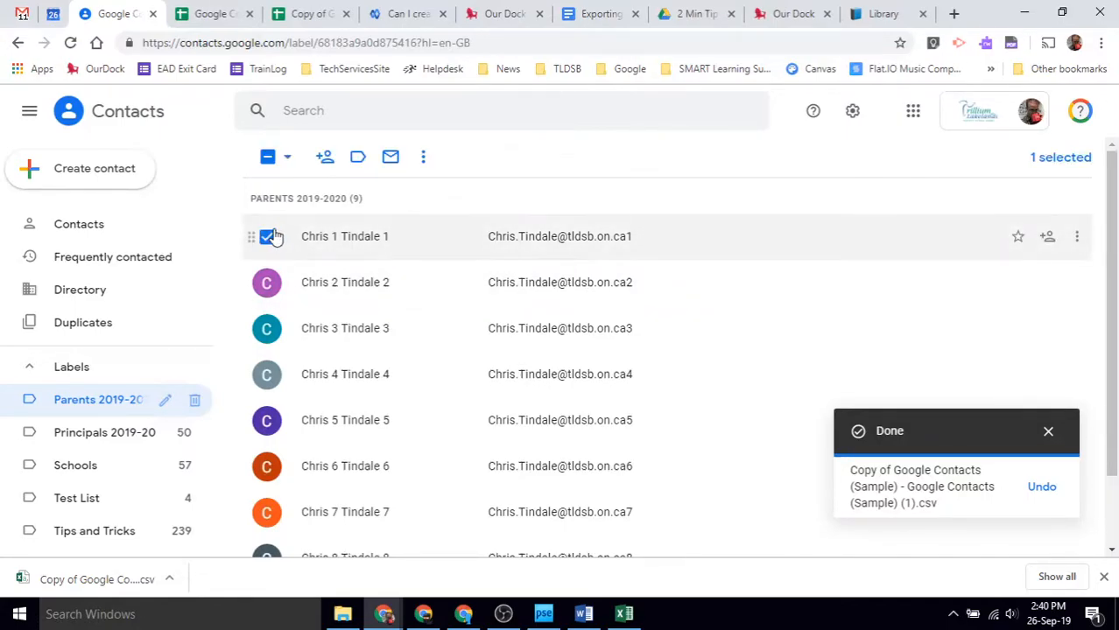
click(287, 158)
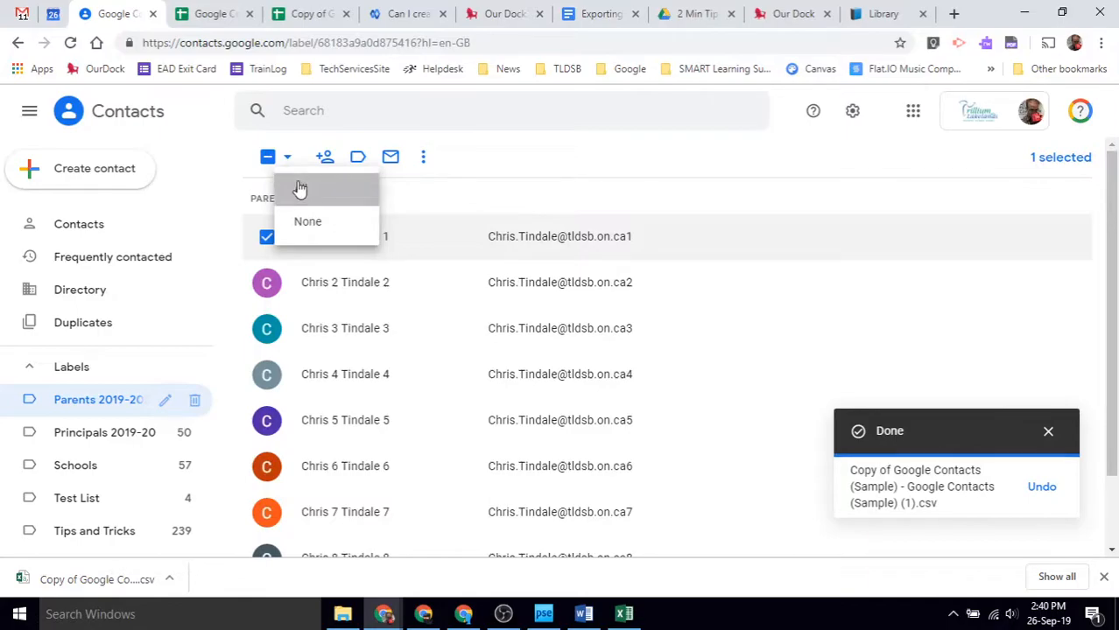
click(298, 189)
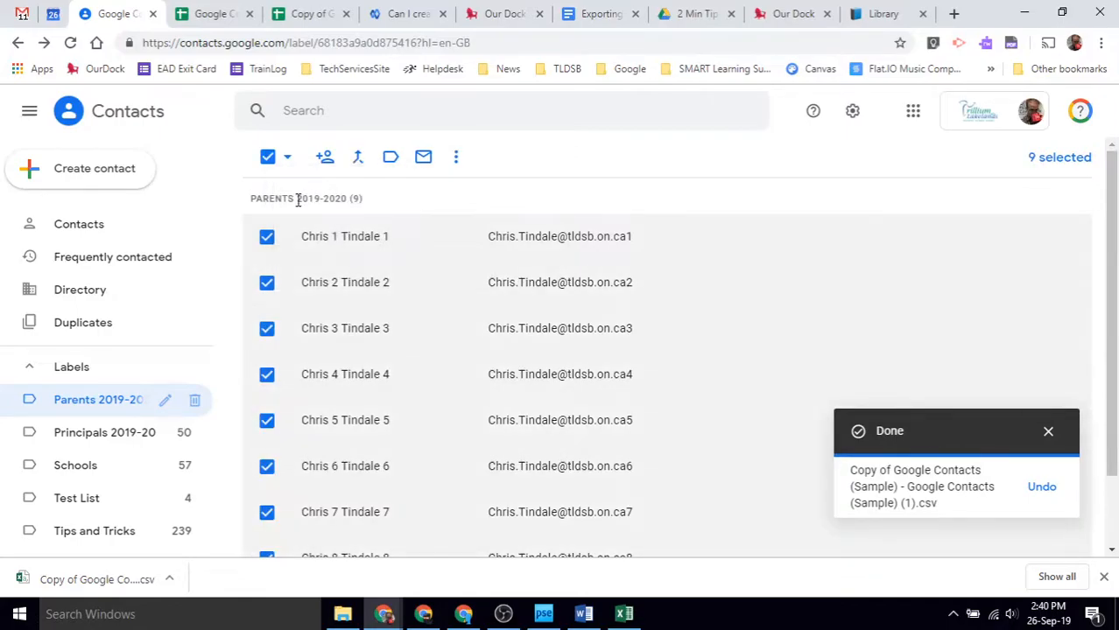
Start an email to the selected contacts, check its full recipient list and discard the draft
click(424, 160)
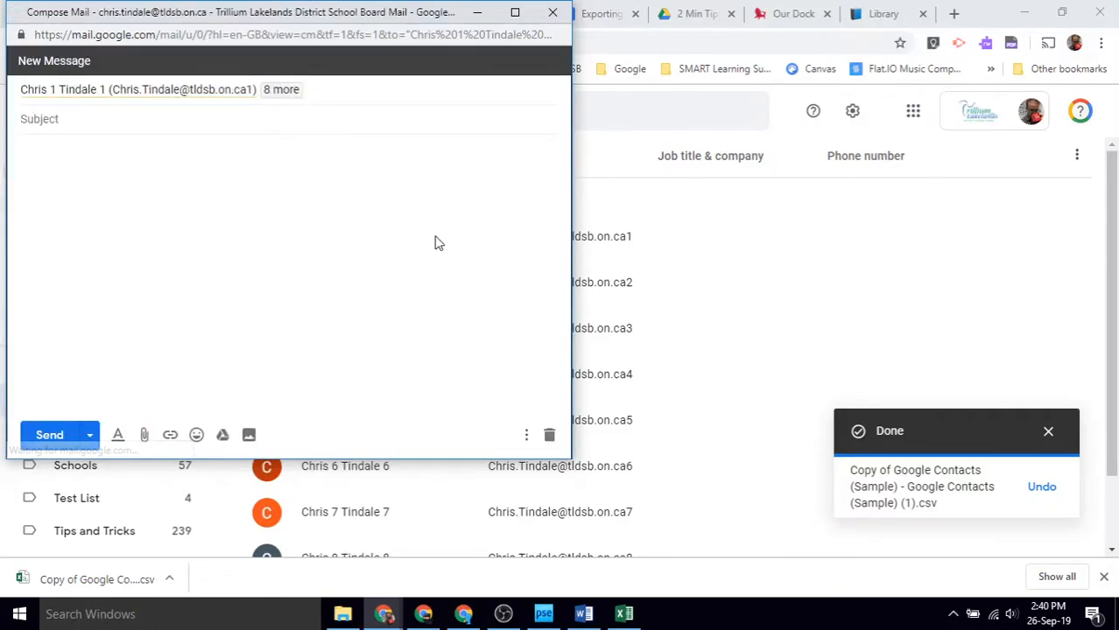
click(275, 90)
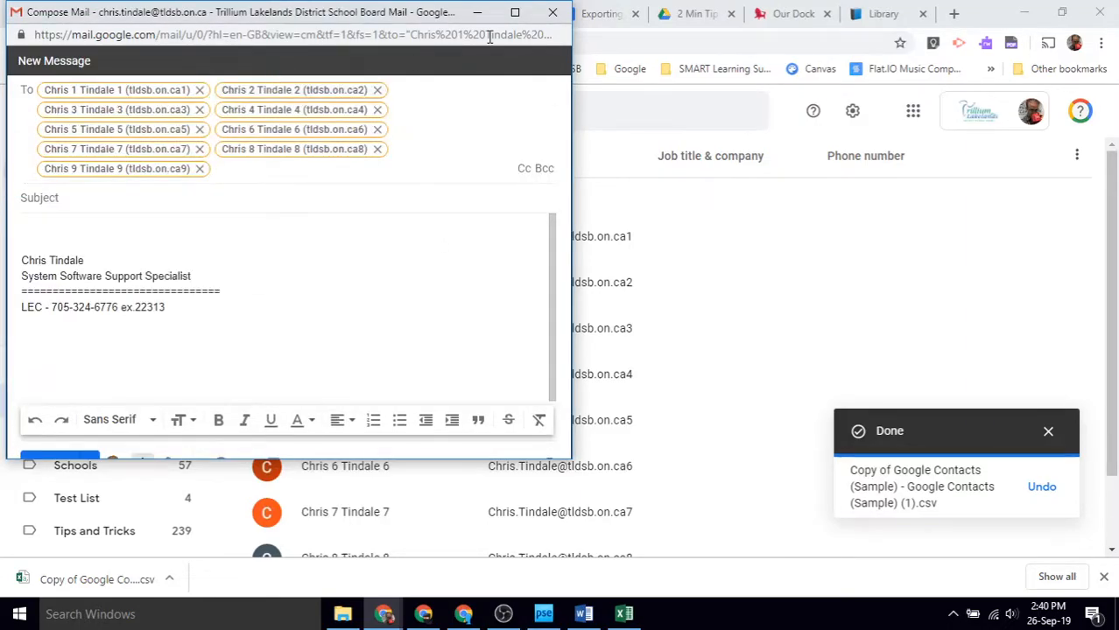
click(456, 339)
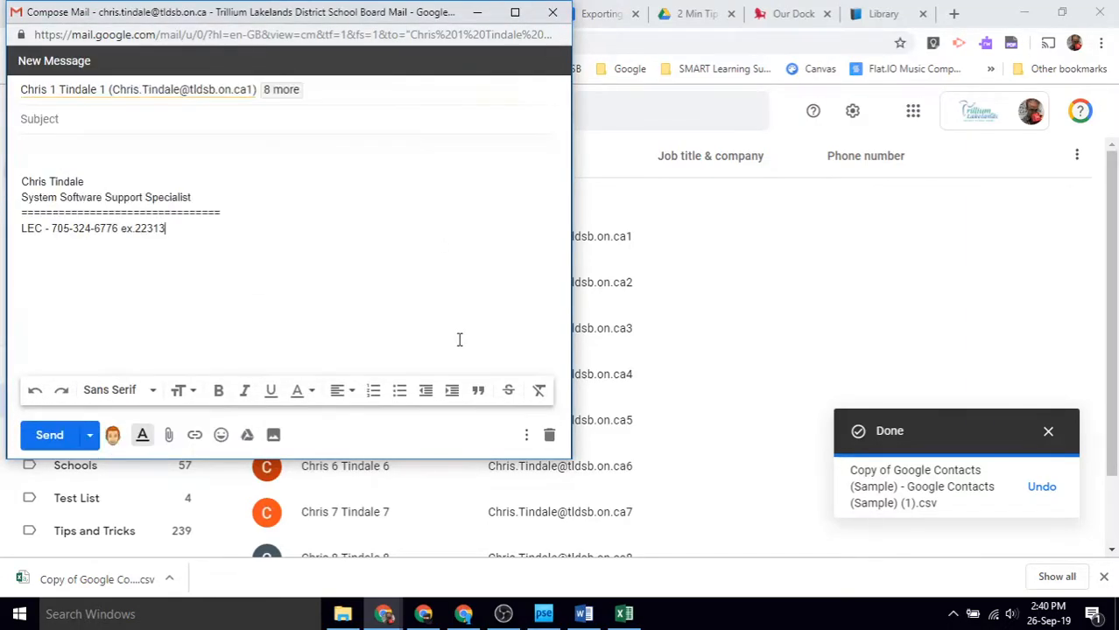
click(550, 437)
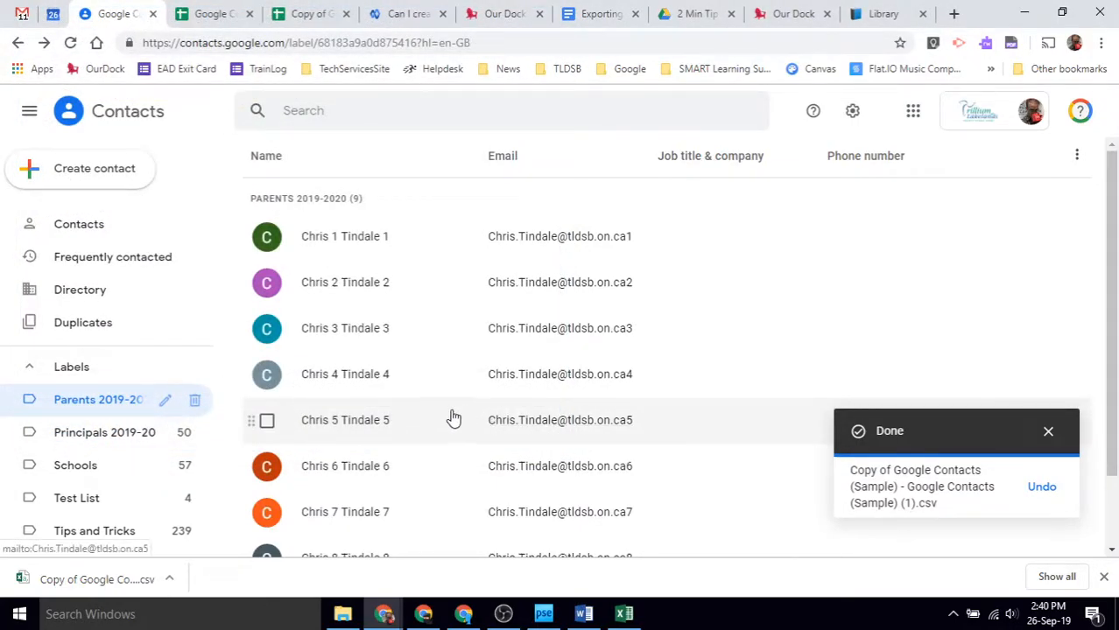
Delete the Parents 2019-2020 label together with all of its contacts
click(195, 401)
click(447, 344)
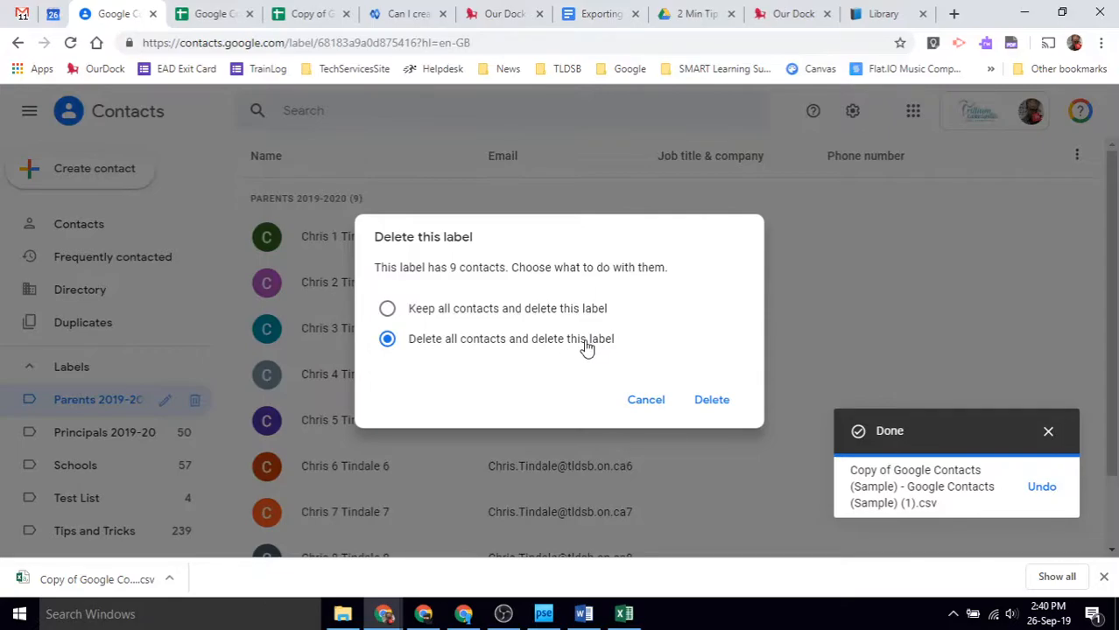
click(725, 404)
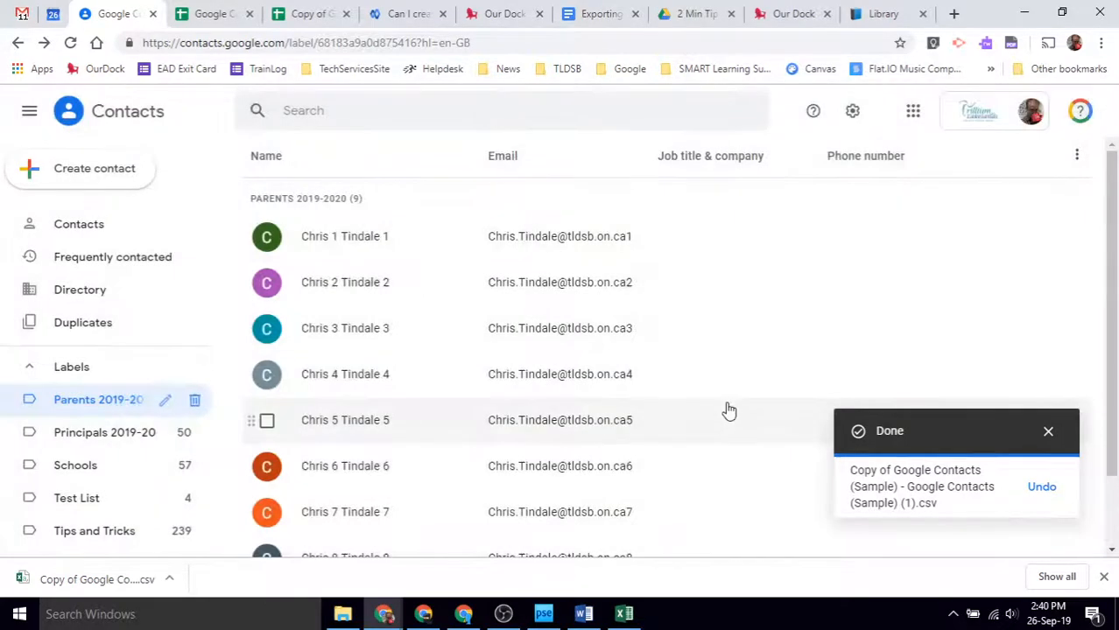